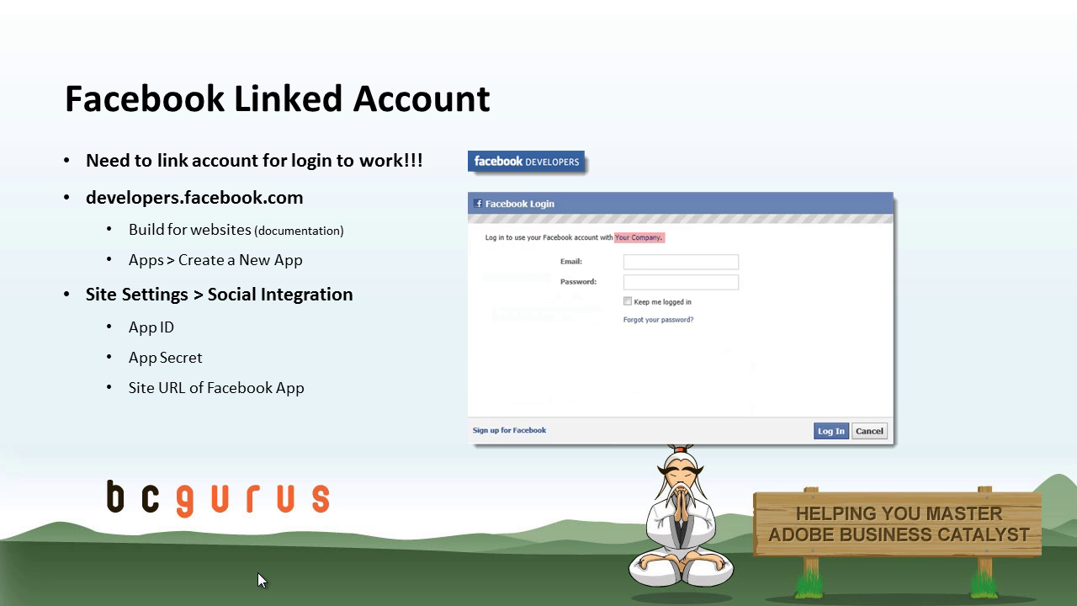
Step: Advance the presentation from the Facebook Linked Account slide to the Insert Login Form slide
left_click(547, 462)
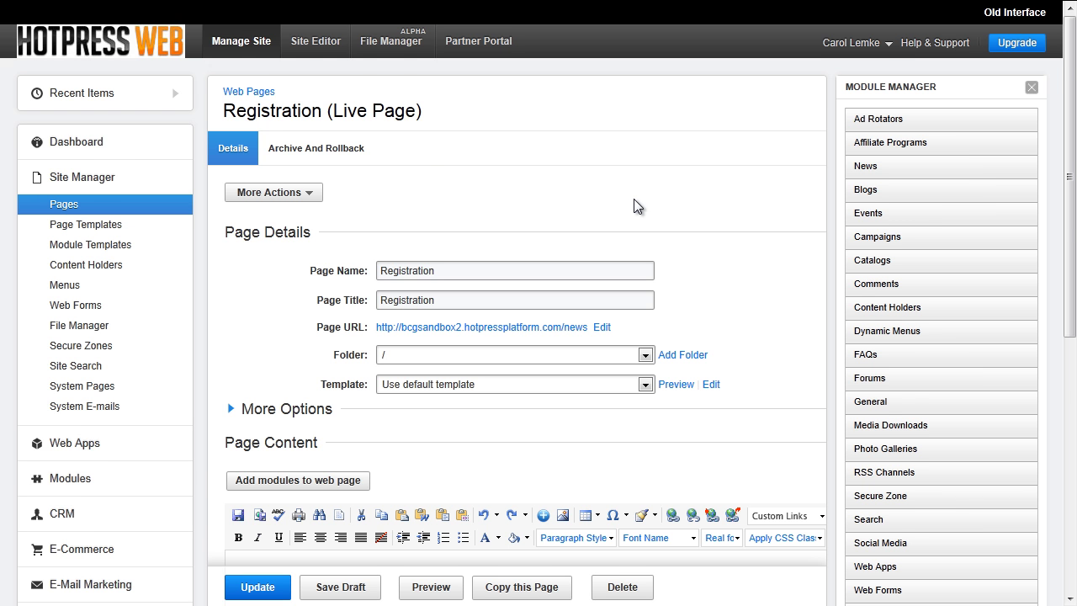
Step: Pick the Secure Zone Sign in Form module and list its available login boxes
scroll(635, 201, "down", 2)
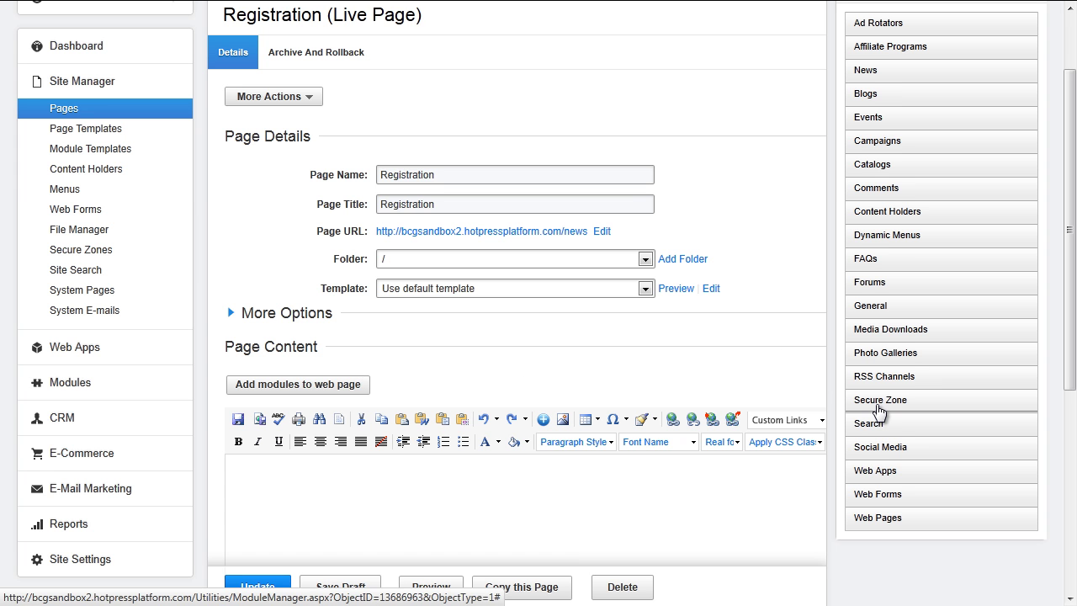
left_click(874, 401)
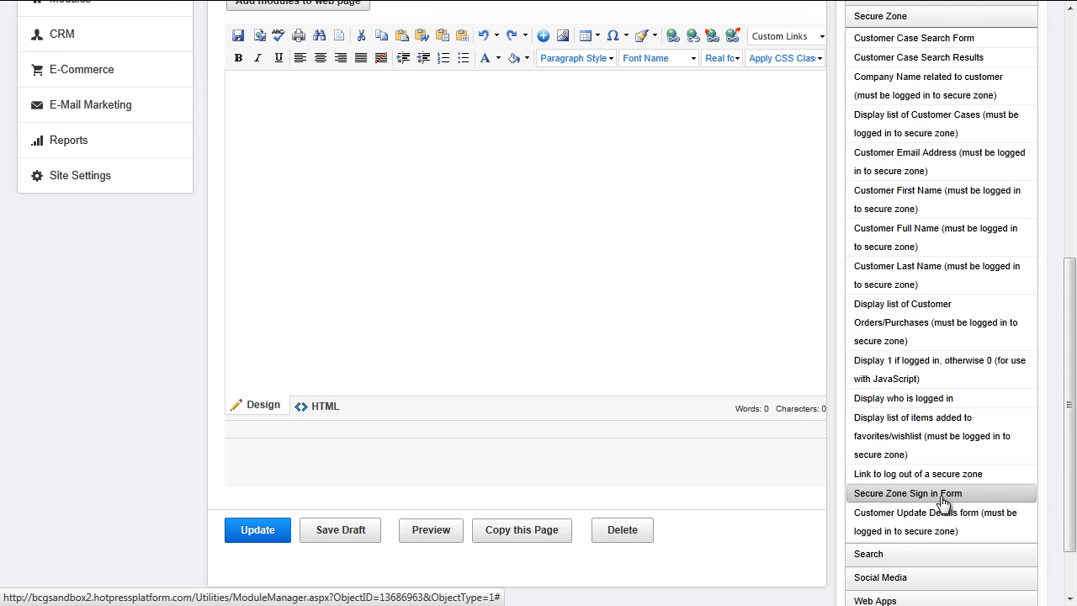
left_click(1001, 500)
left_click(867, 163)
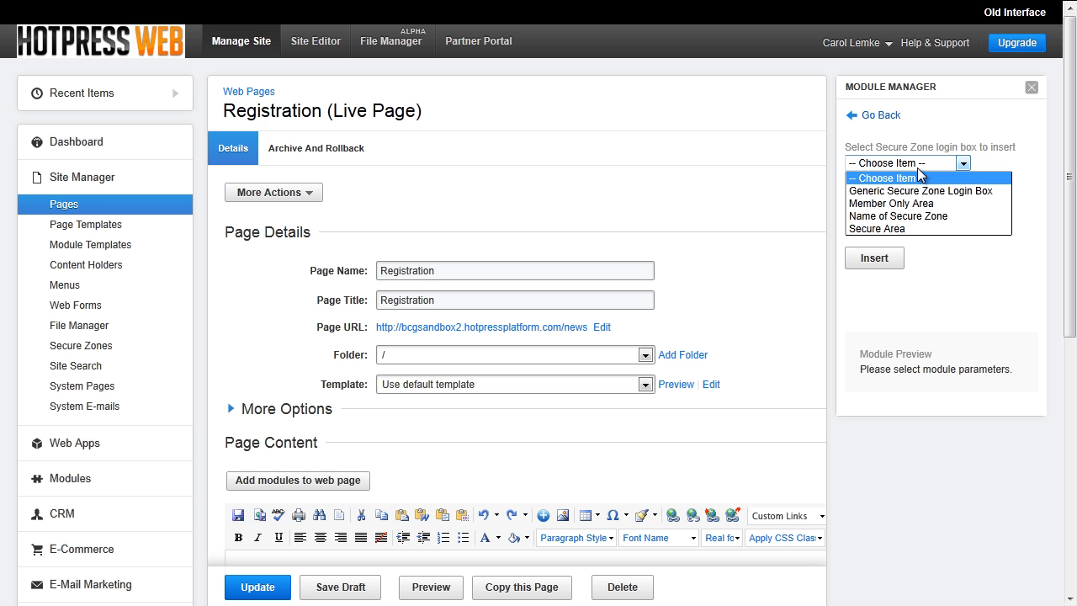
Step: Insert the Member Only Area login box into the Registration page content
left_click(1001, 203)
scroll(967, 210, "down", 1)
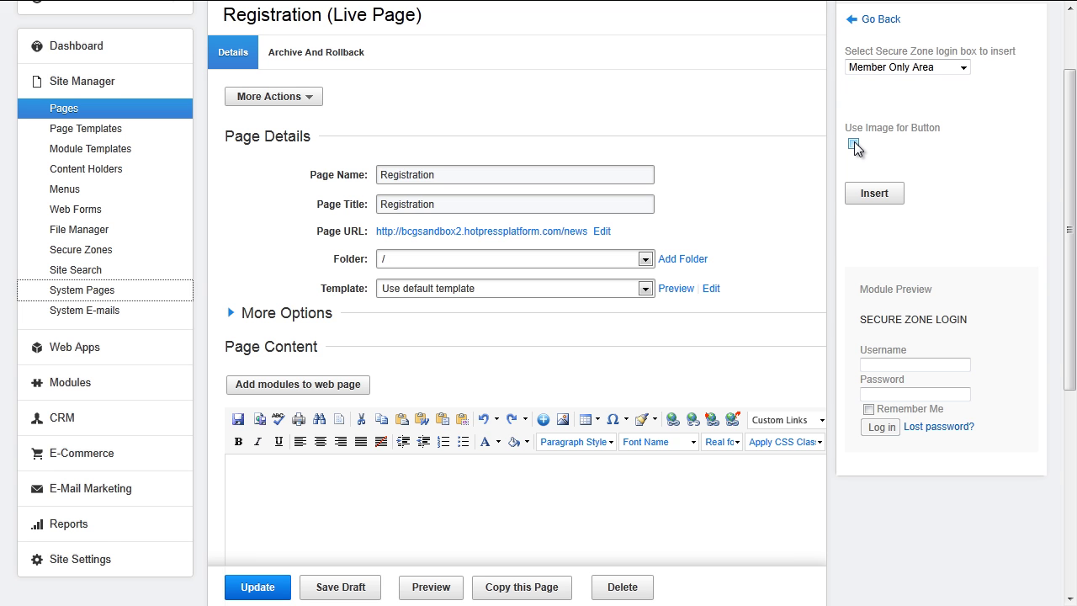
left_click(875, 193)
scroll(697, 282, "down", 2)
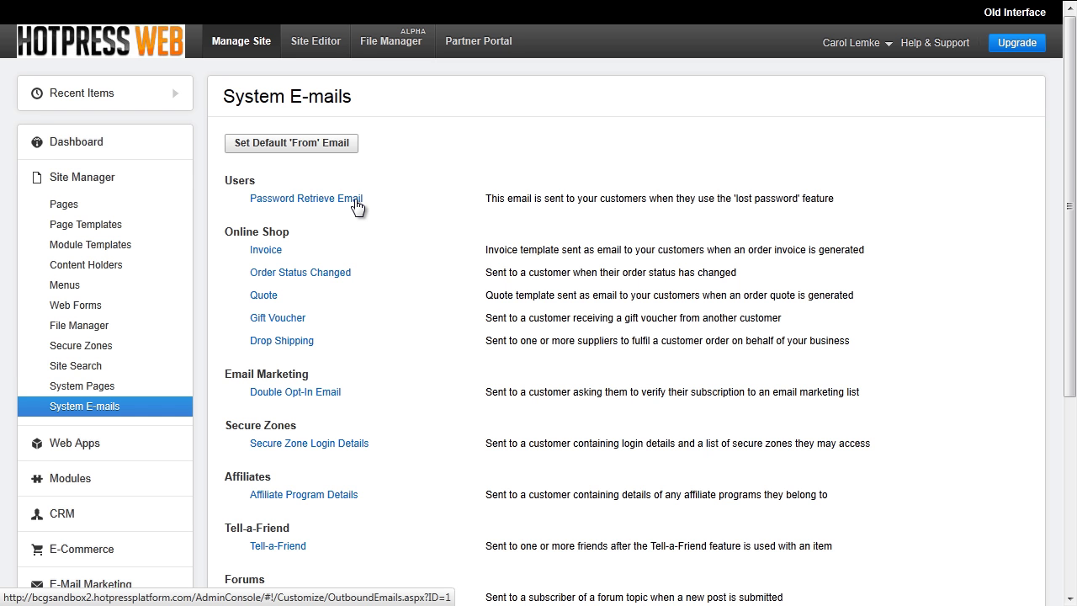
Step: Go back to the System Pages list
key("alt+Left")
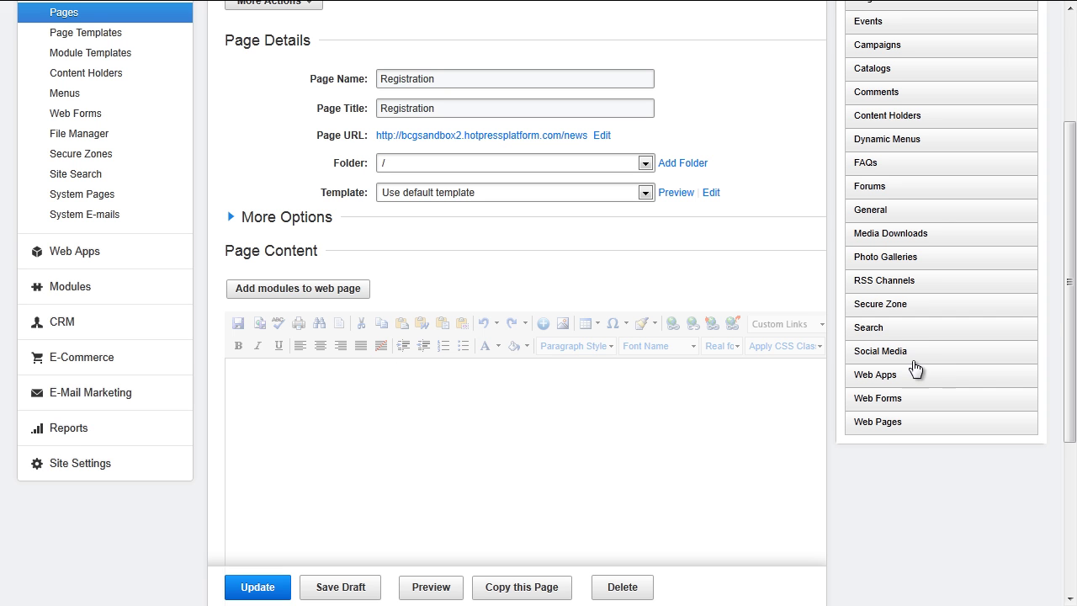
Step: Choose the Social Media Facebook Login module, keeping Member Only Area for existing users
left_click(920, 357)
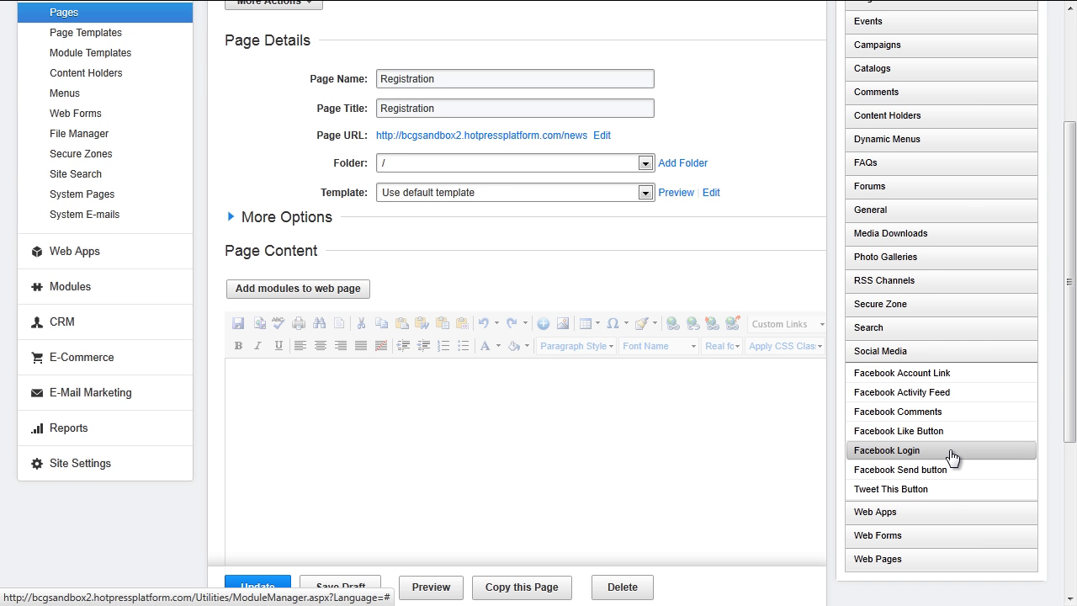
left_click(951, 457)
left_click(965, 84)
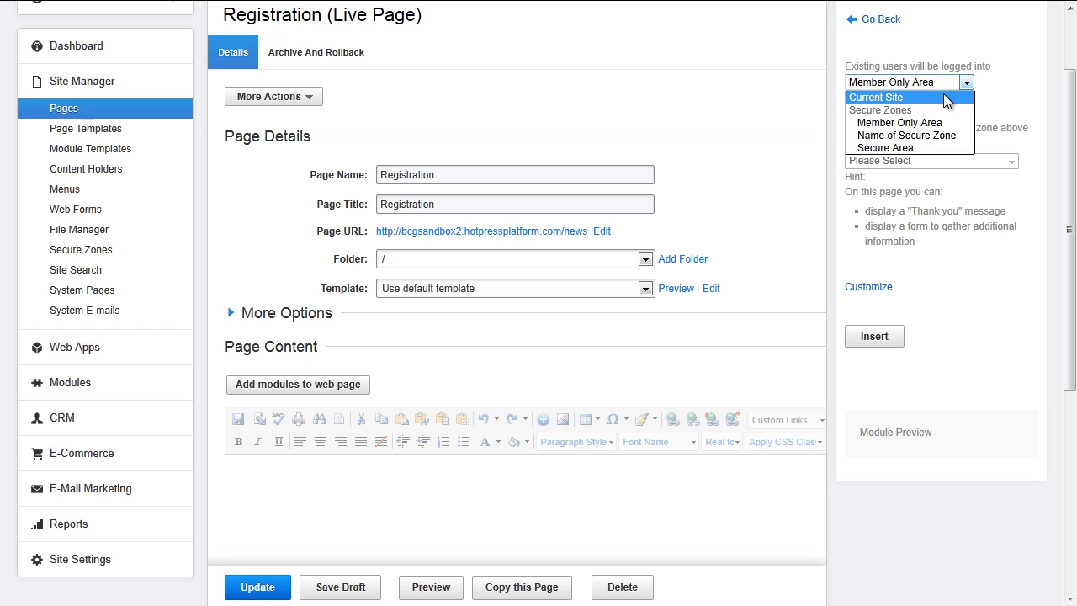
left_click(922, 125)
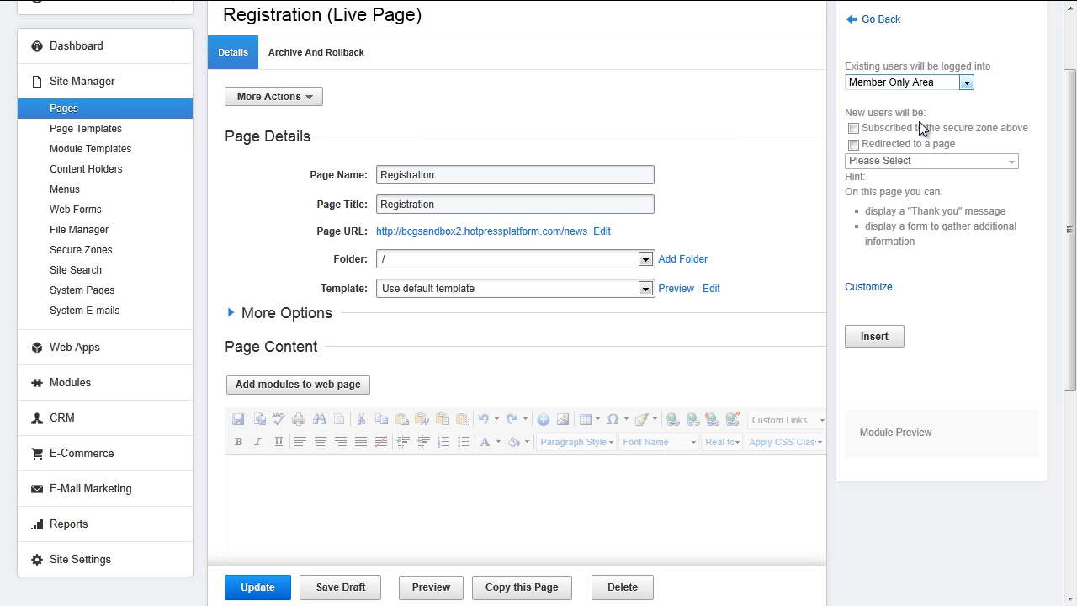
left_click(922, 126)
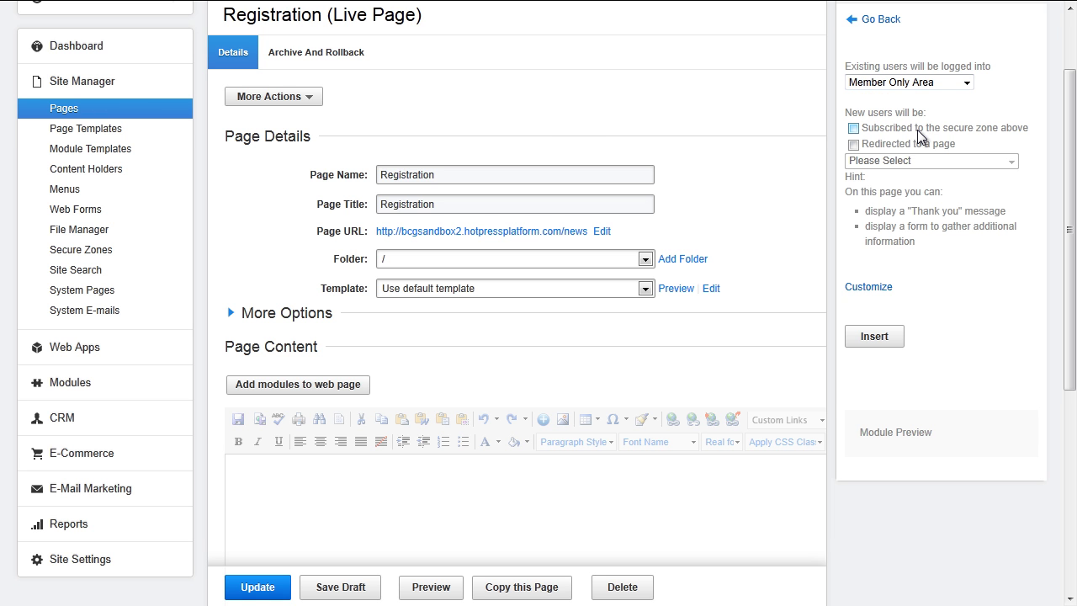
Step: Enable redirecting new users, review the button options, and insert the module into the page
left_click(854, 145)
left_click(926, 164)
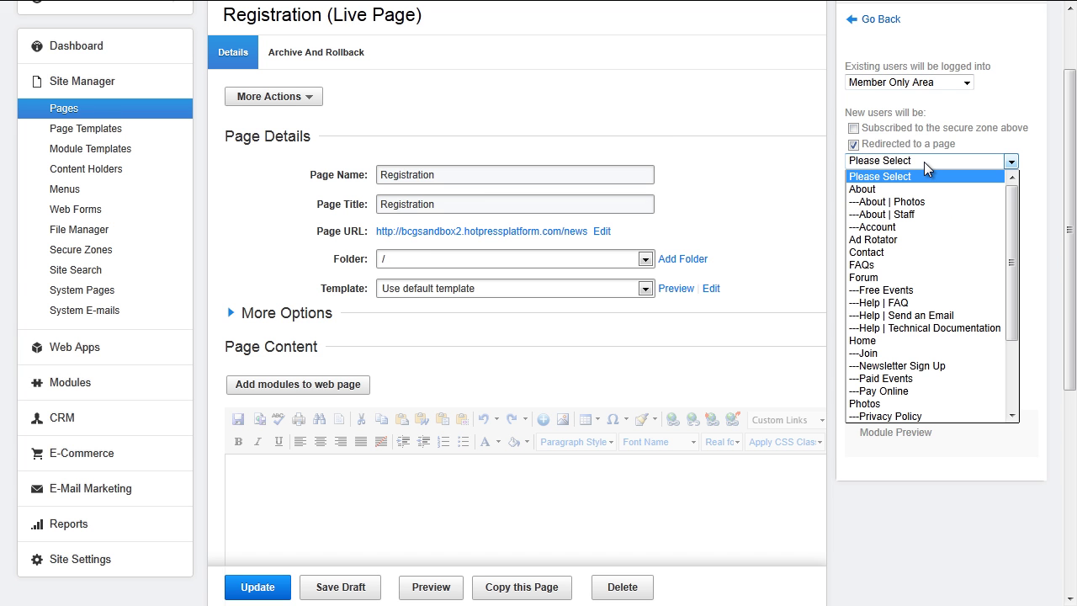
left_click(925, 165)
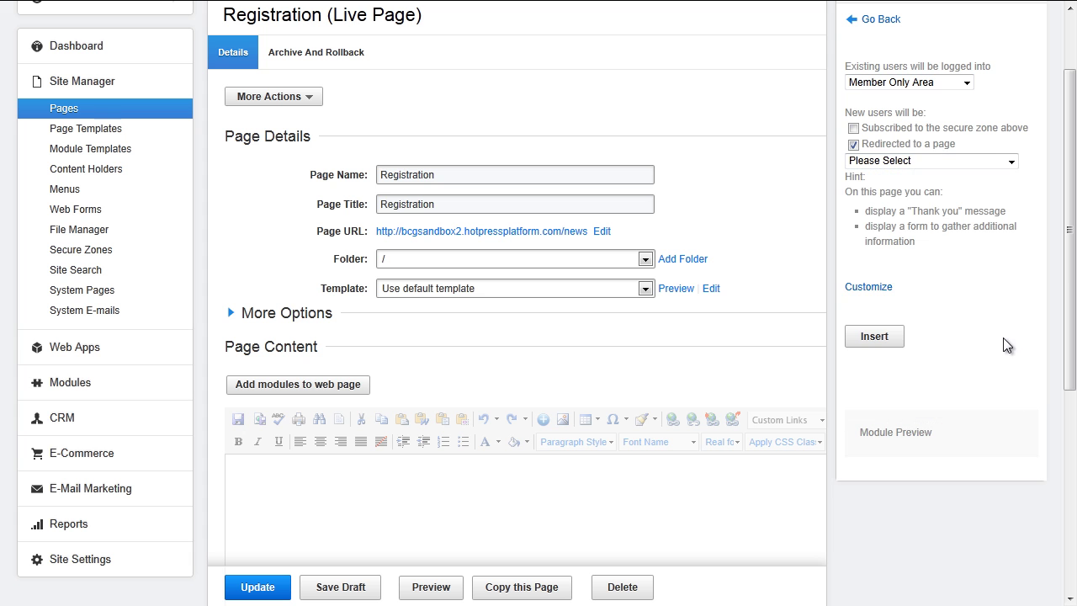
left_click(875, 288)
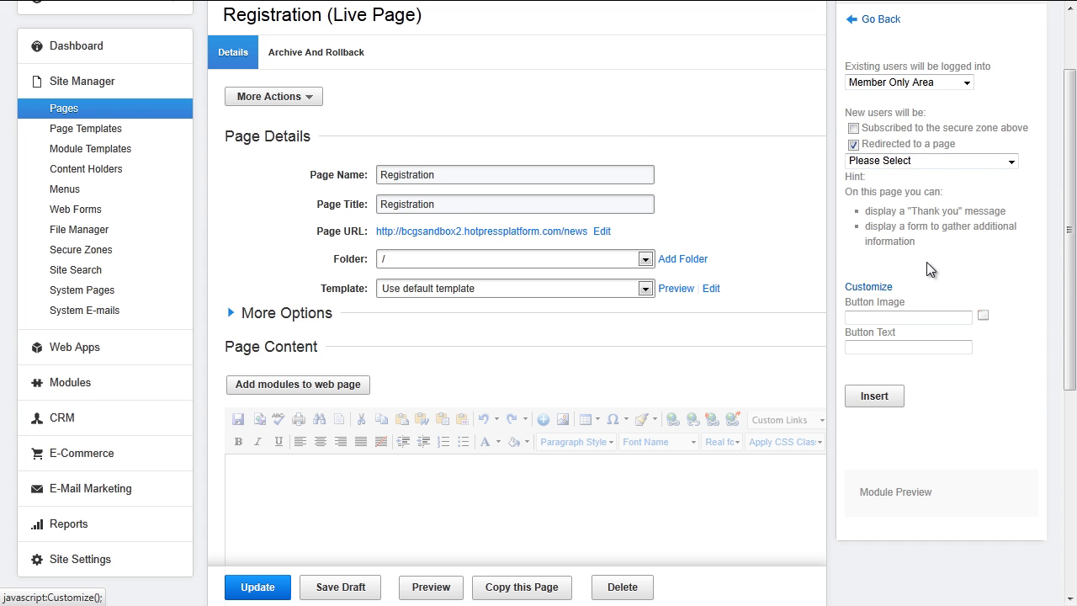
scroll(930, 269, "down", 1)
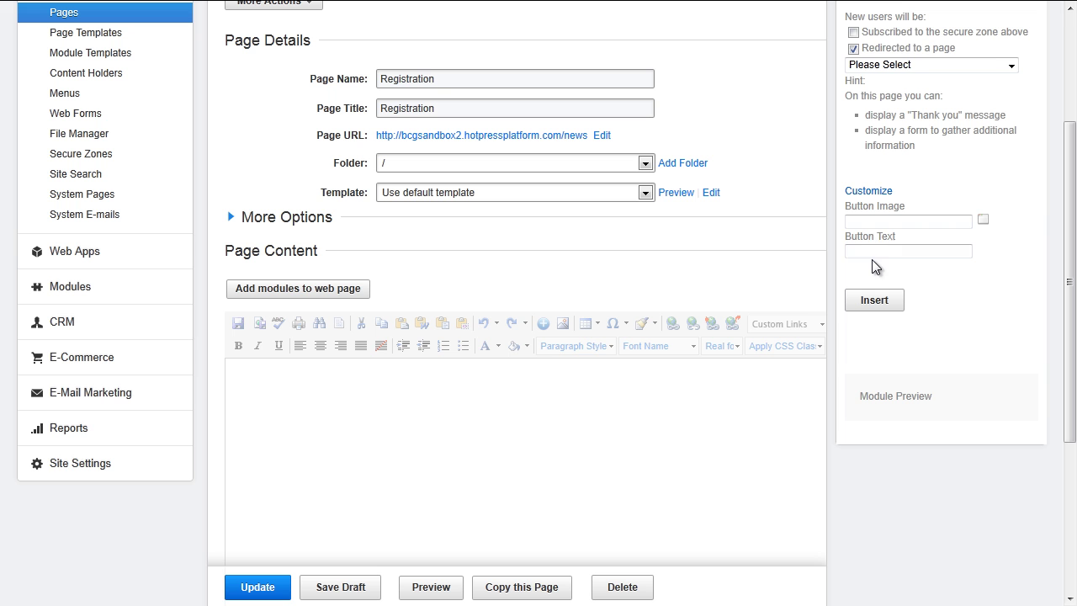
left_click(875, 302)
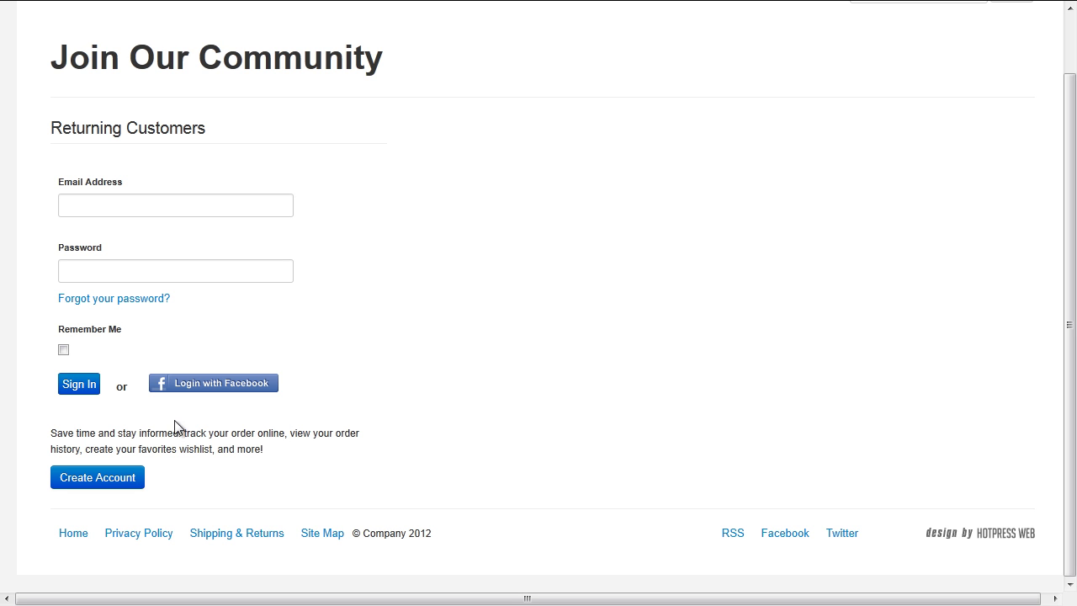
Step: Try the live page's Login with Facebook button, which reports it is unavailable
left_click(231, 387)
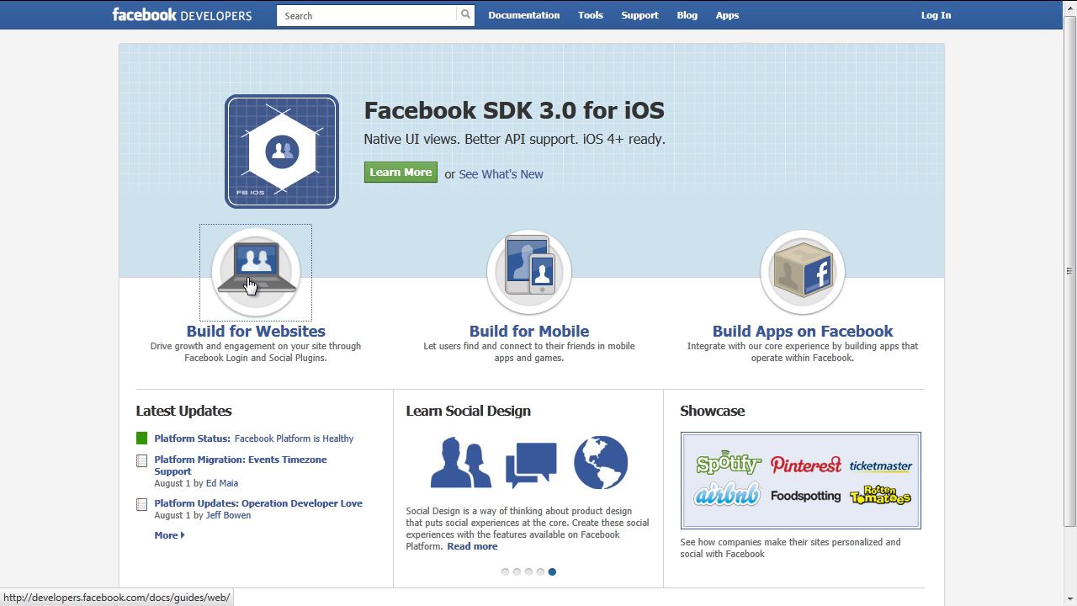
Step: Create a new Facebook app named 'Company Name' and pass the security check
left_click(727, 16)
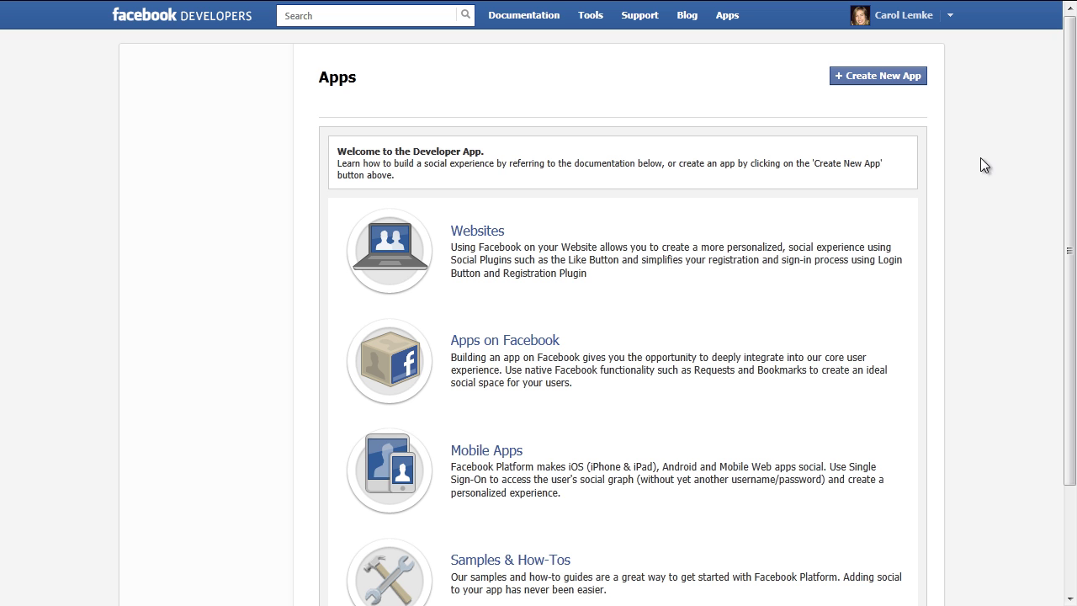
left_click(873, 78)
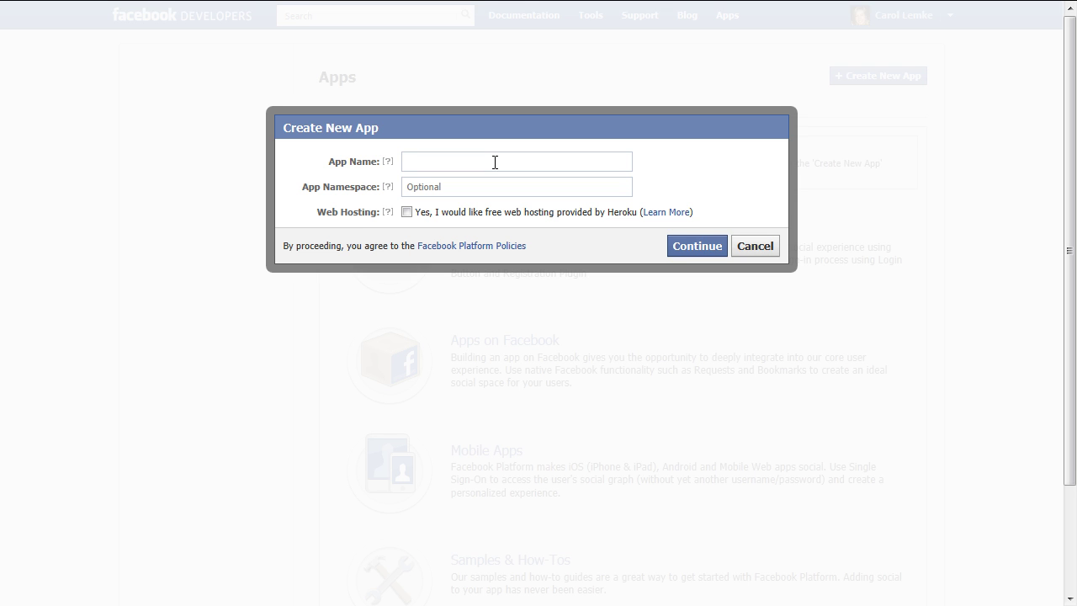
type("Company Name")
left_click(701, 247)
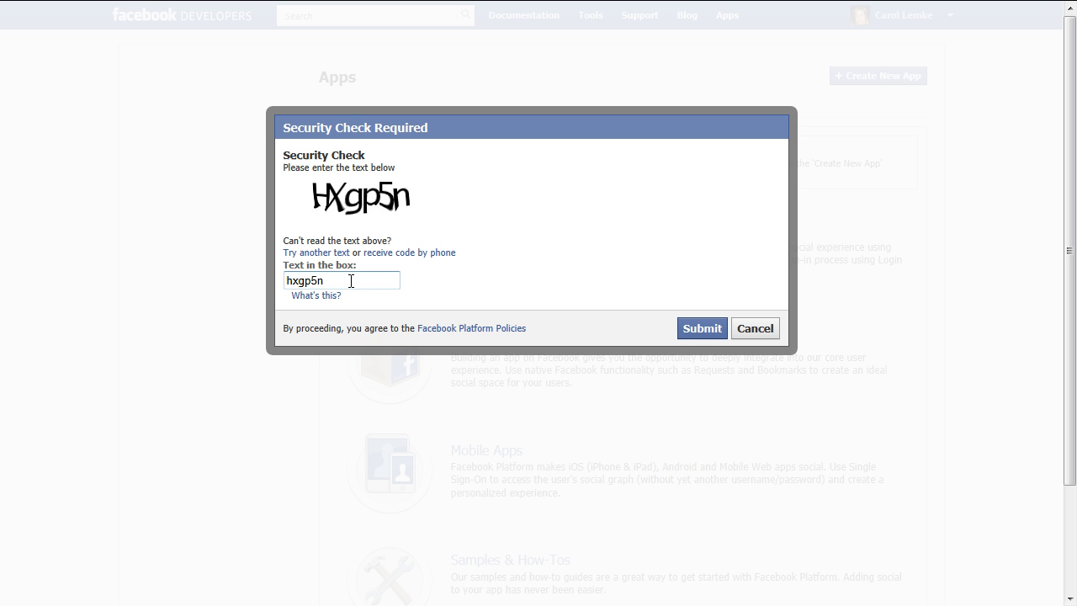
left_click(707, 330)
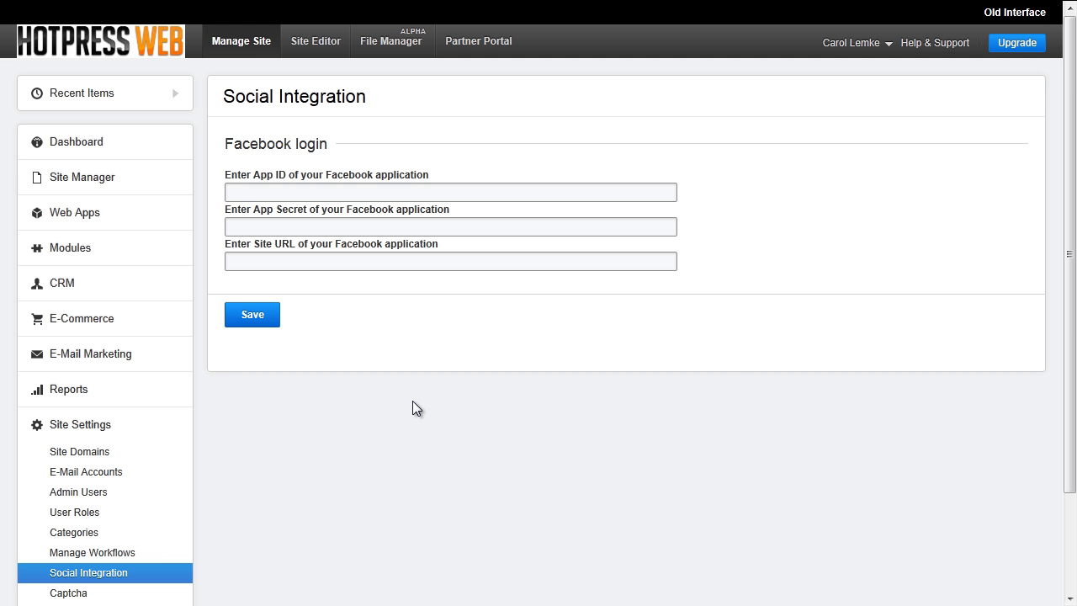
scroll(413, 408, "down", 1)
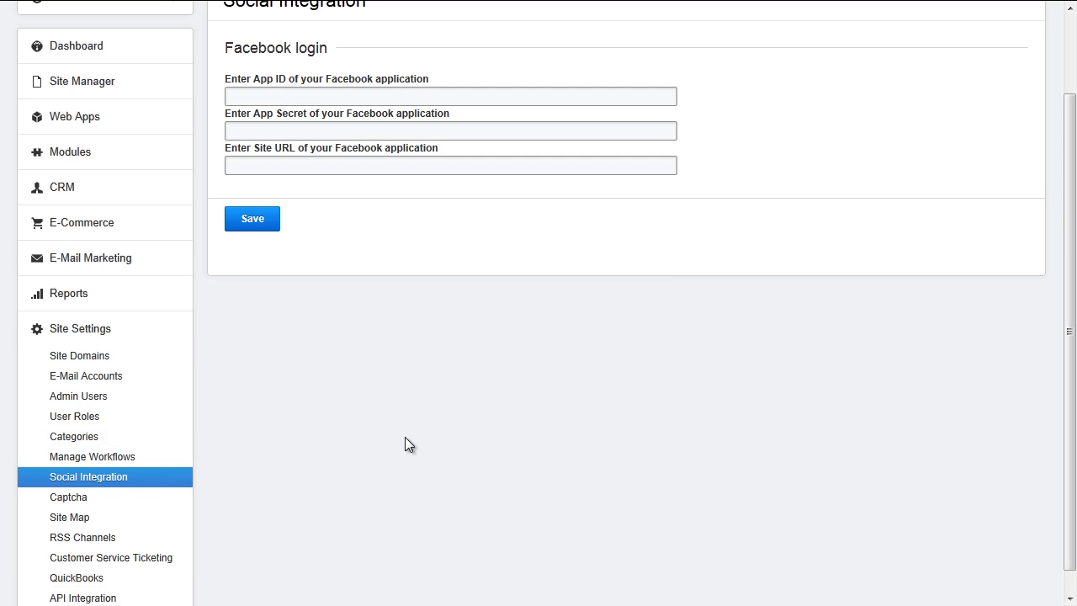
scroll(405, 445, "up", 1)
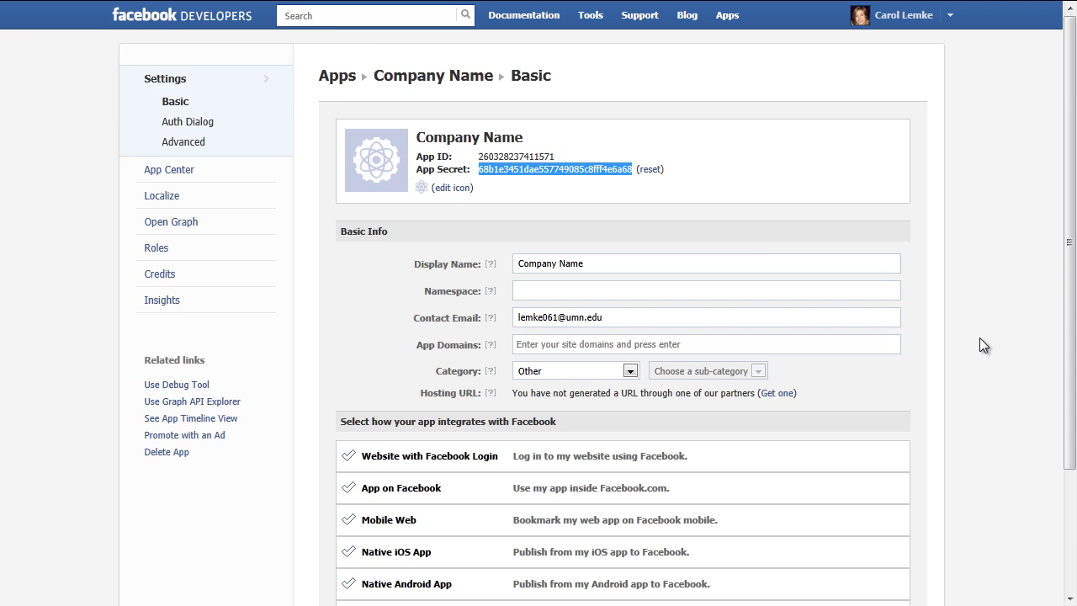
scroll(980, 338, "down", 1)
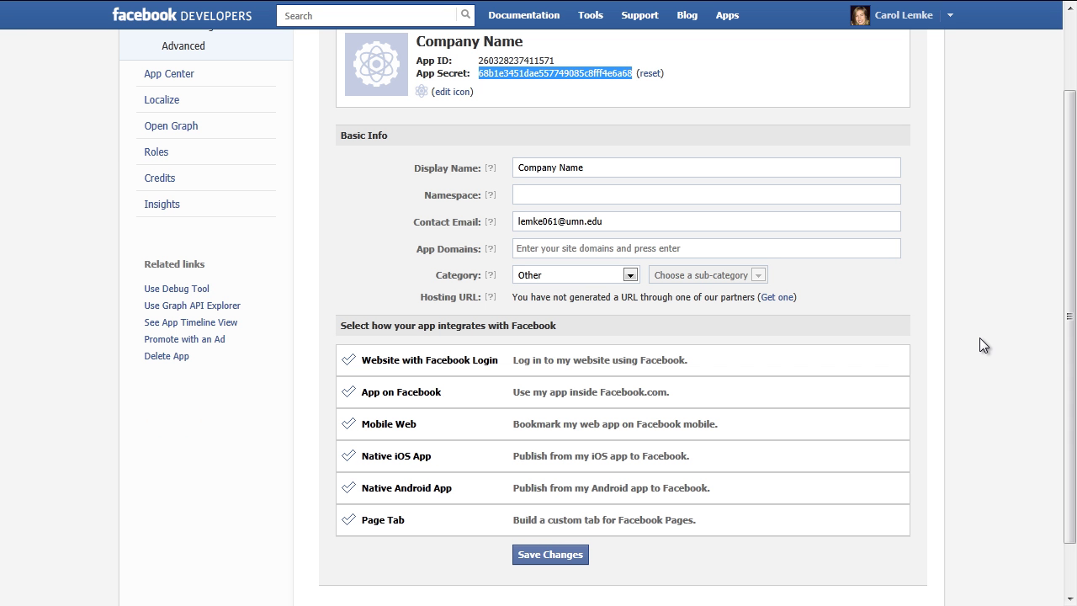
left_click(737, 366)
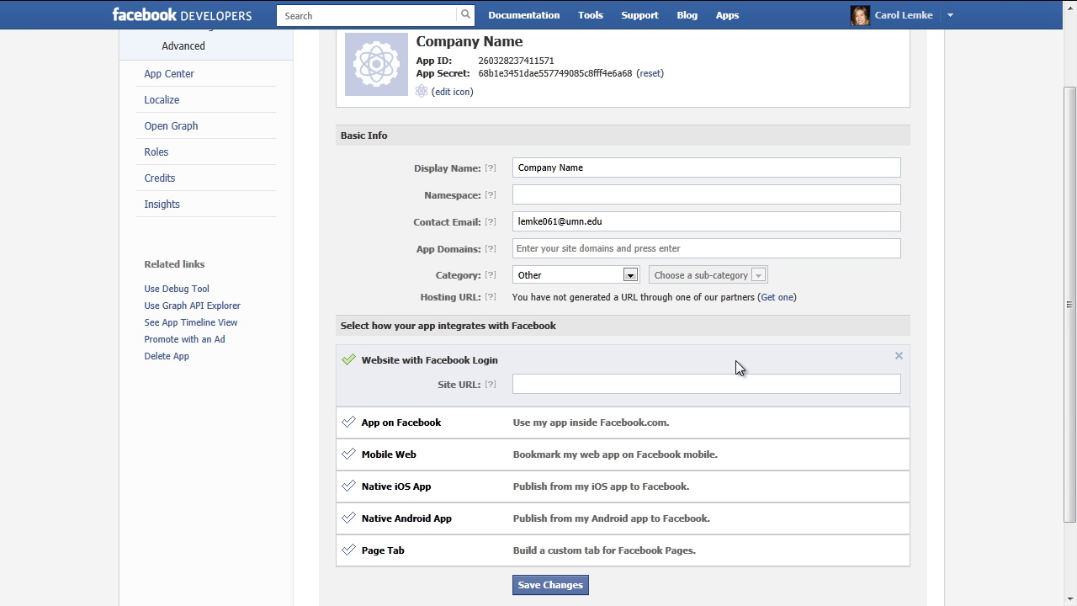
left_click(644, 385)
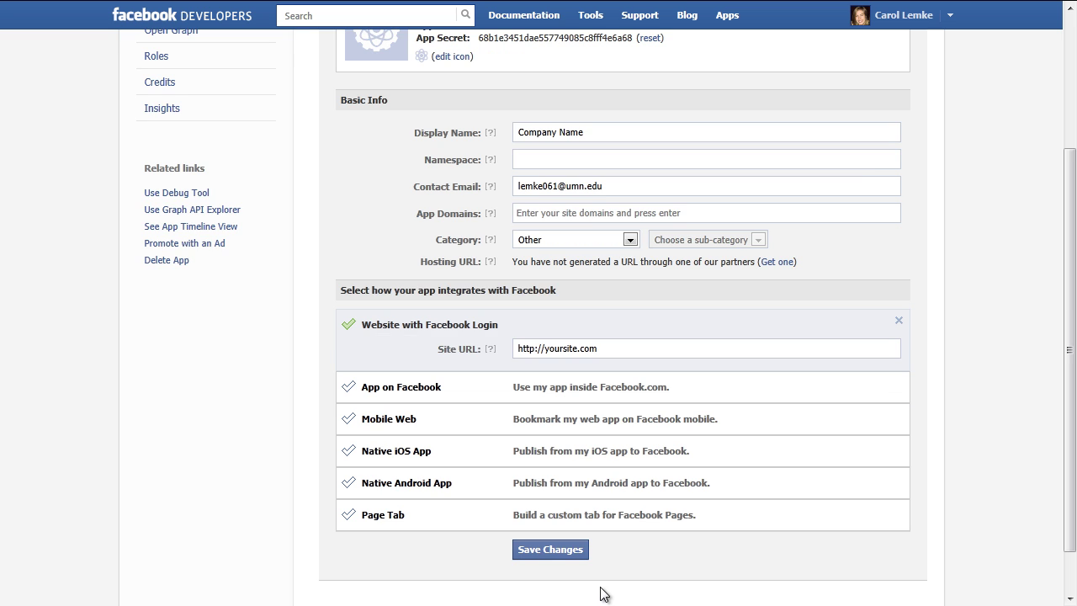
left_click(548, 551)
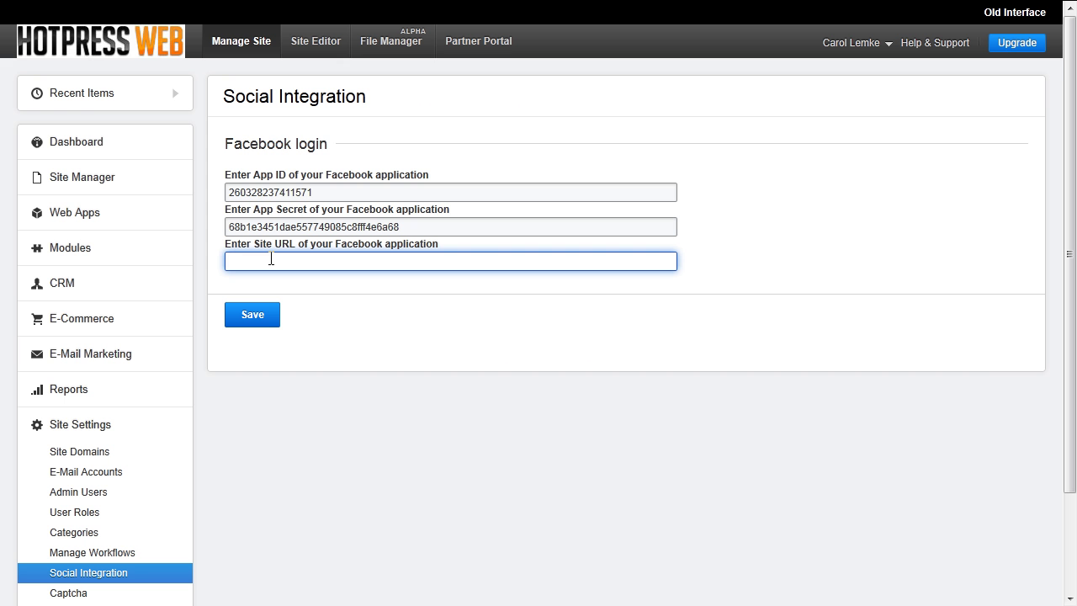
type("http://yoursite.com")
left_click(252, 315)
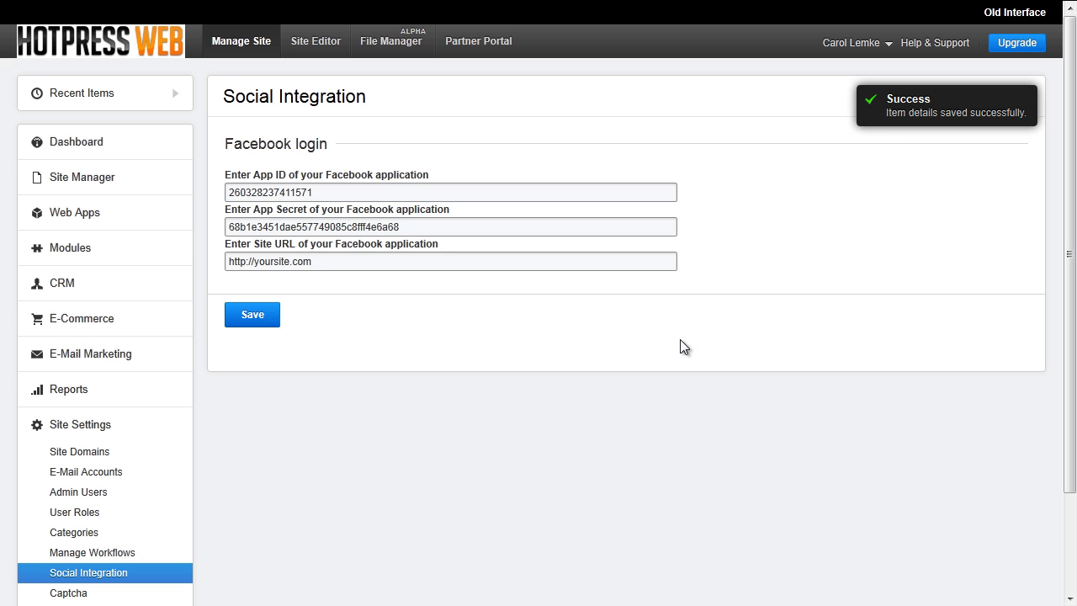